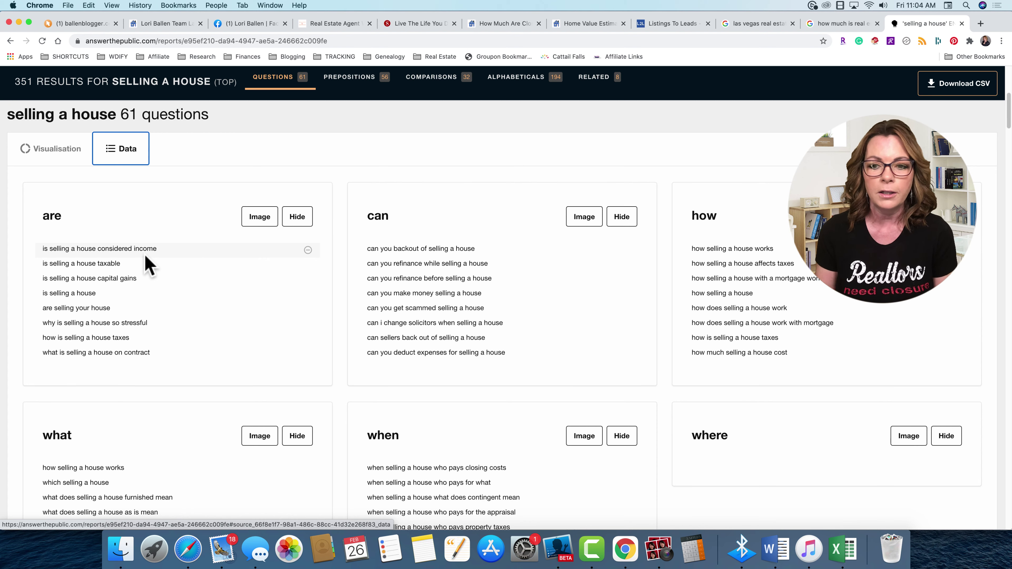
Look through the question lists for selling a house, and open semrush.com in the tab holding the Google commission search
scroll(478, 319, down, 6)
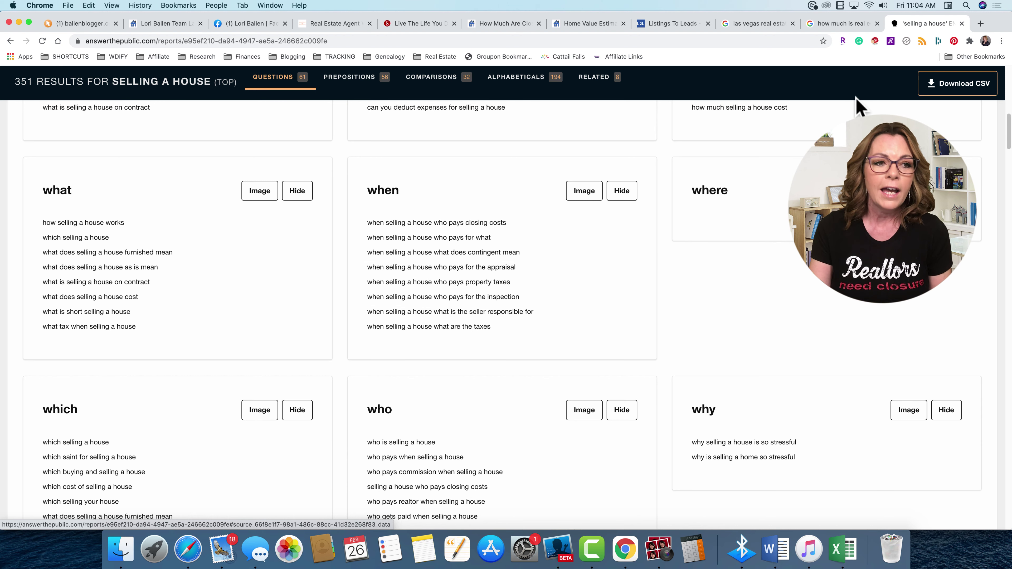
scroll(809, 135, down, 1)
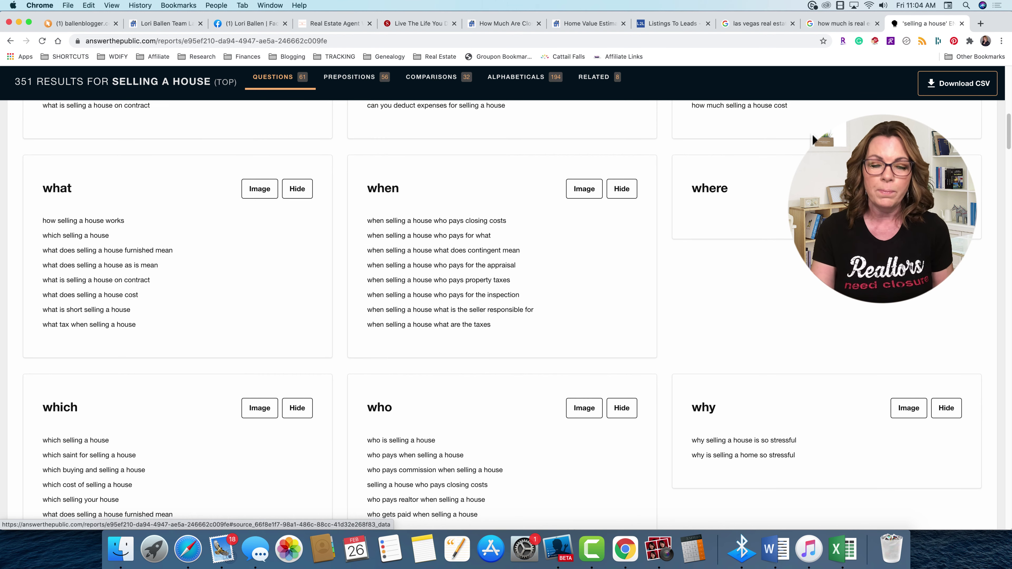
click(829, 25)
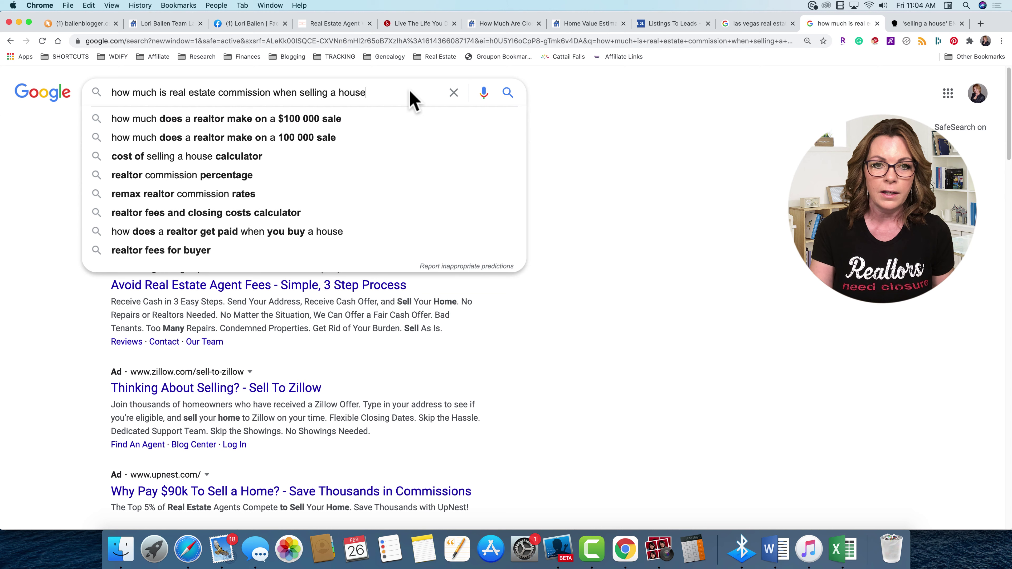
click(401, 42)
text(semrush.com)
key(Return)
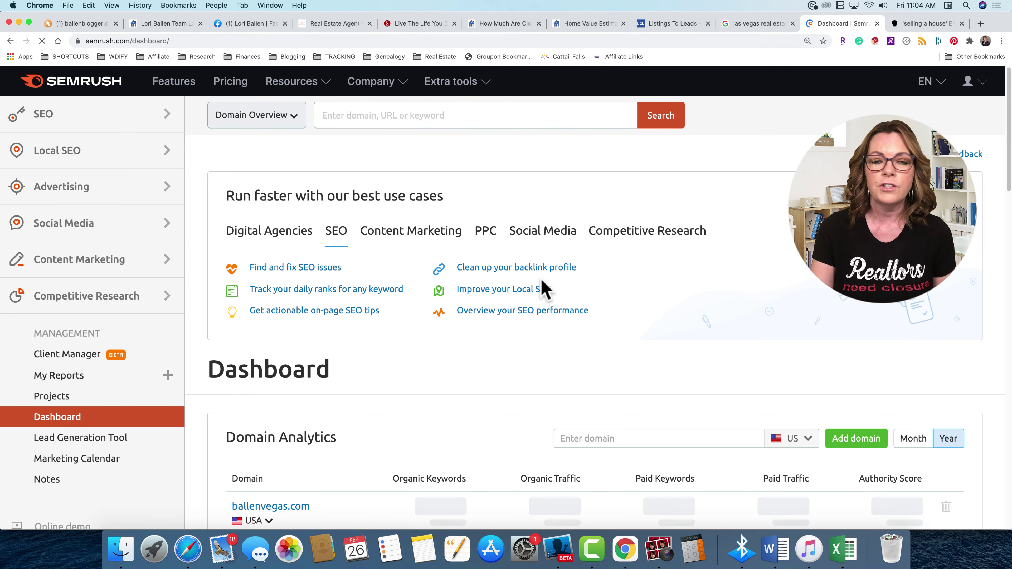
scroll(544, 289, down, 2)
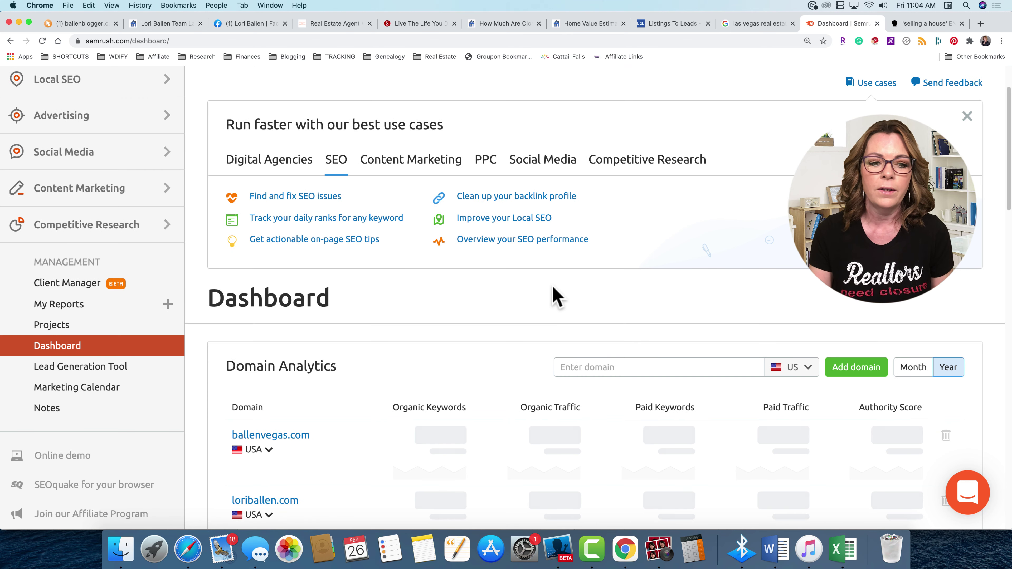
scroll(491, 299, up, 2)
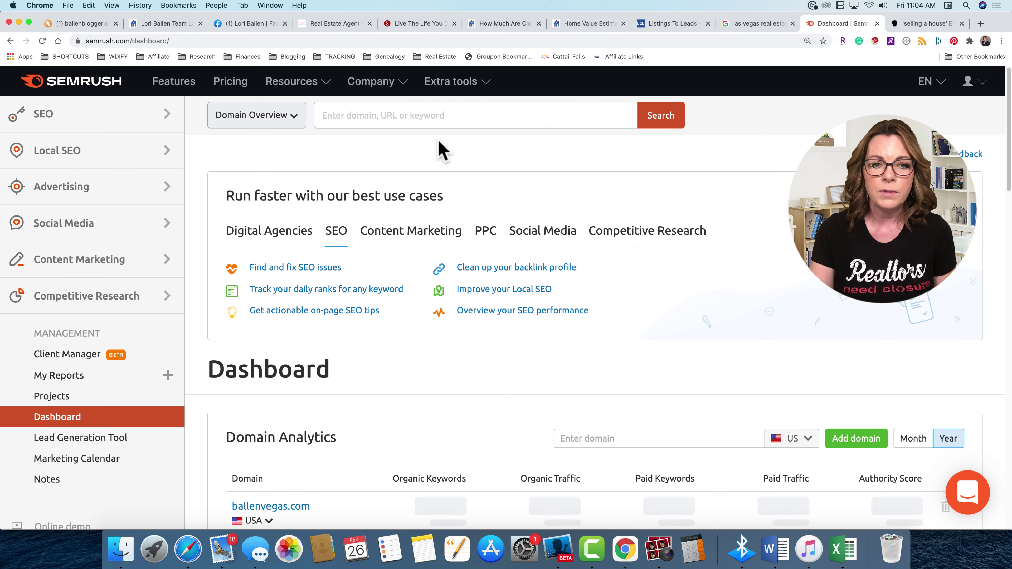
Run a Keyword Overview search for "sell a house"
click(389, 115)
text(sell)
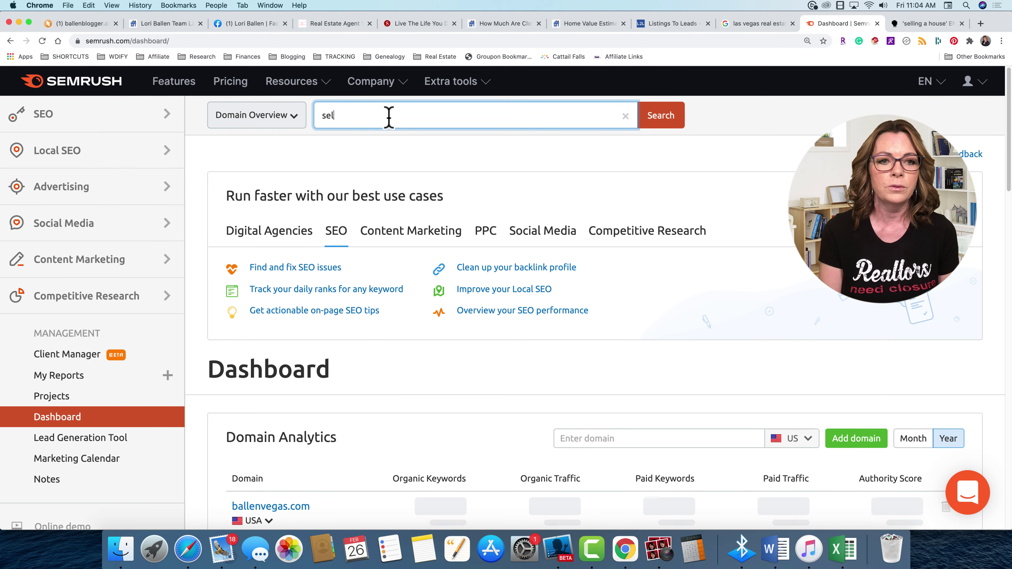
click(271, 122)
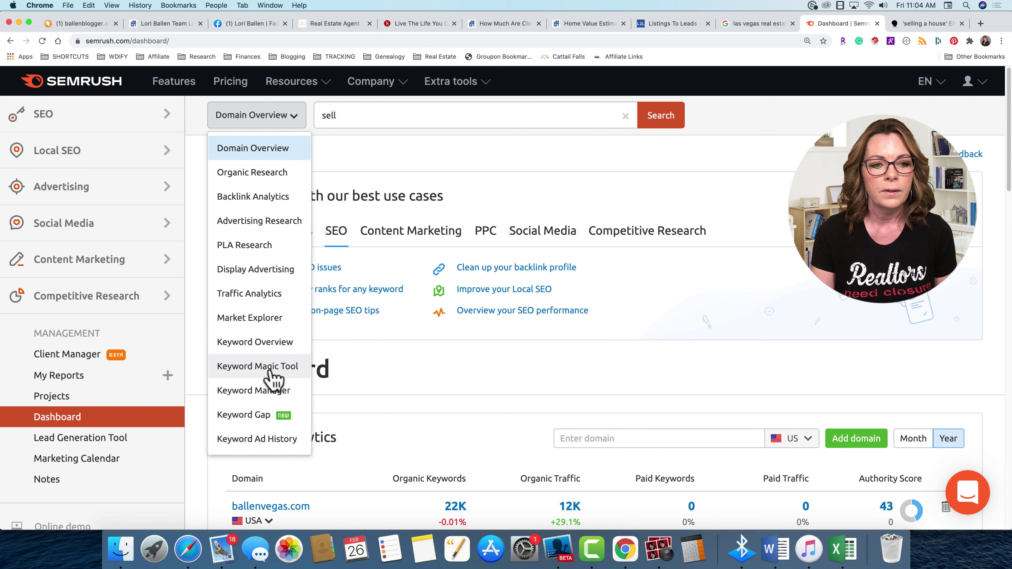
click(265, 343)
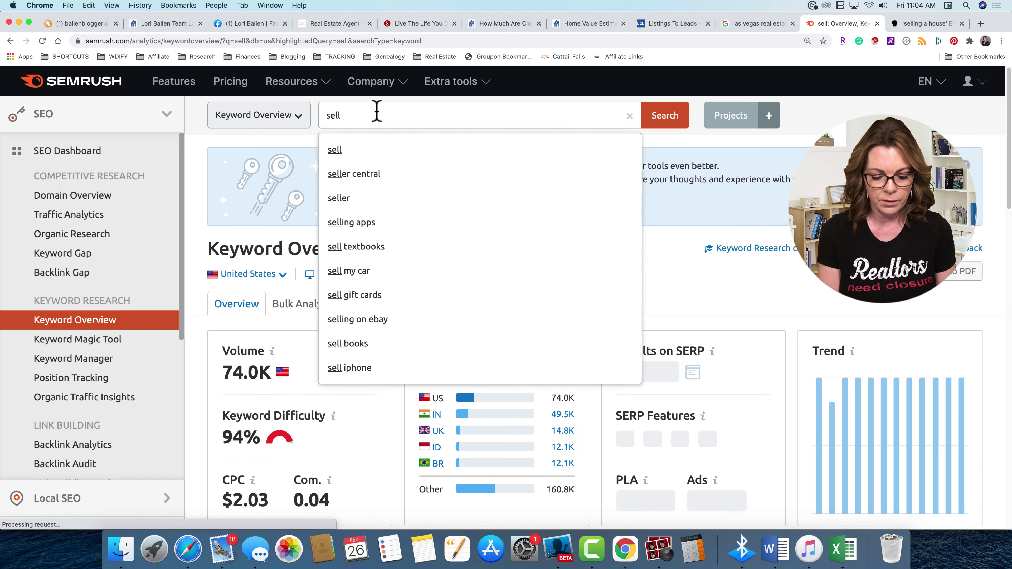
scroll(379, 121, down, 15)
scroll(374, 115, up, 15)
click(381, 115)
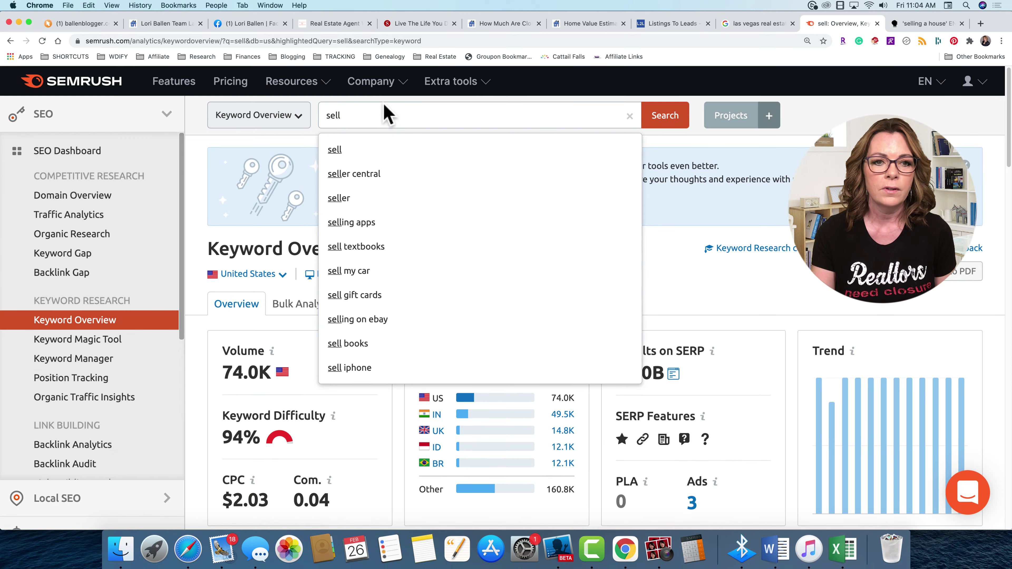
text(a house)
key(Return)
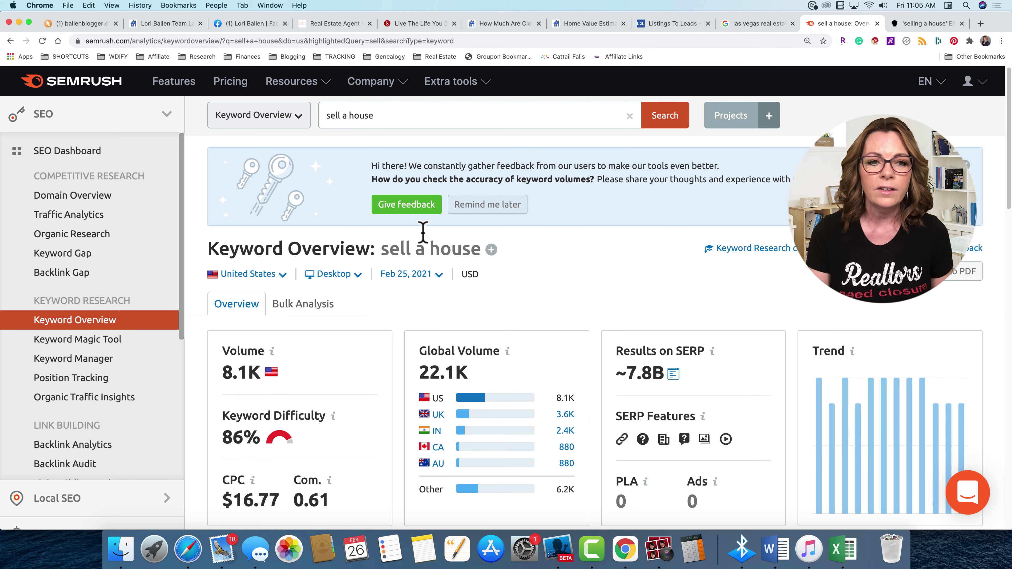
Open the full list of question keywords for "sell a house" from the keyword overview
scroll(463, 303, down, 10)
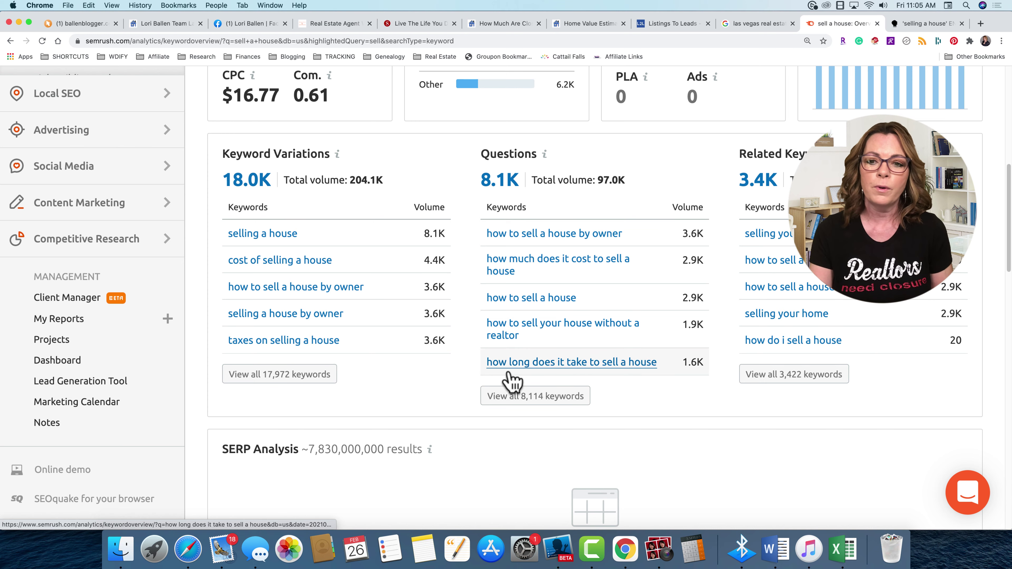
scroll(518, 377, down, 1)
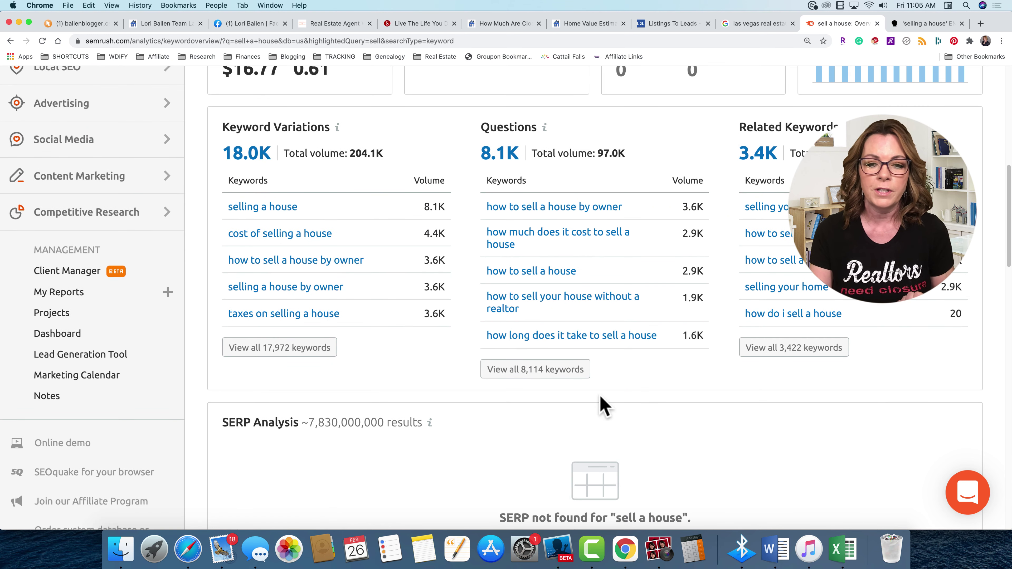
click(535, 372)
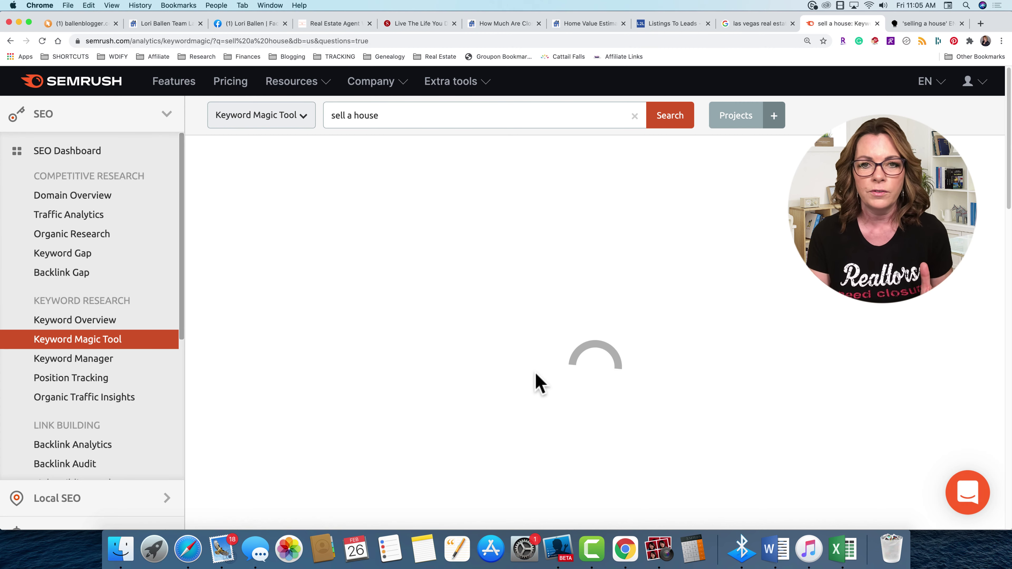
Examine the highest-volume question keywords for "sell a house", comparing their search volume, keyword difficulty and CPC
scroll(540, 383, down, 1)
scroll(540, 382, down, 1)
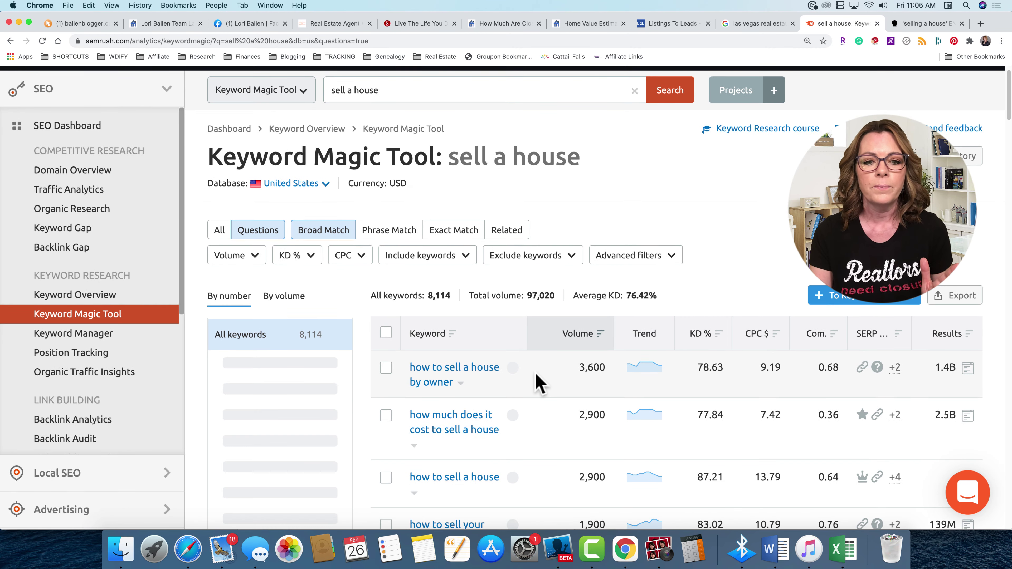
scroll(535, 380, down, 1)
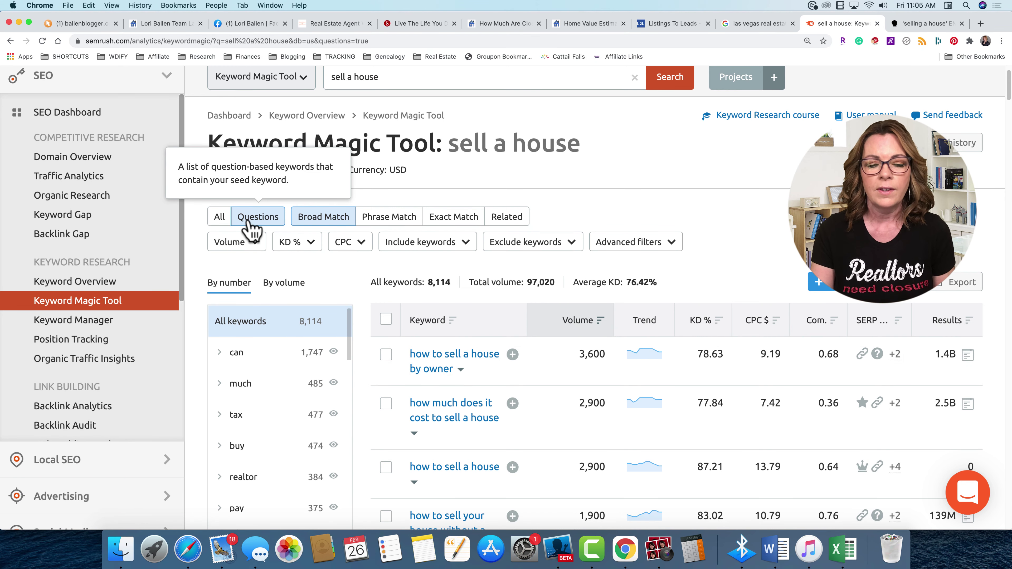
scroll(445, 429, down, 5)
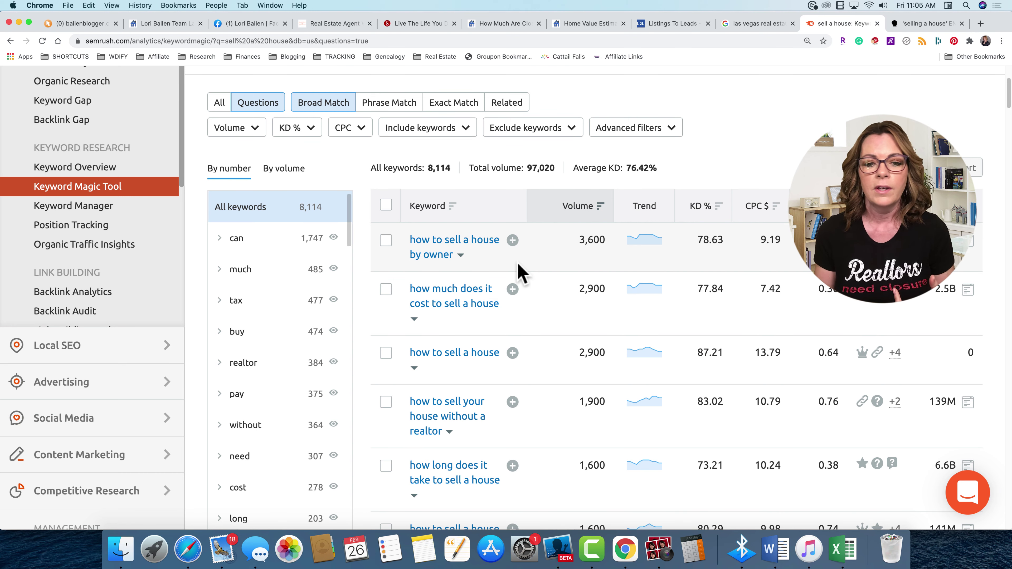
scroll(540, 353, down, 6)
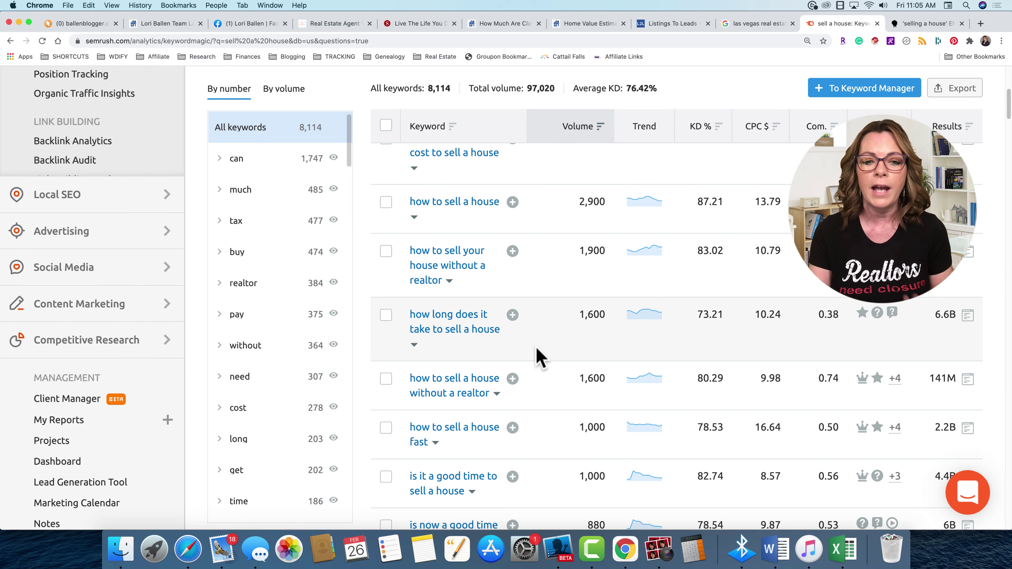
scroll(445, 351, up, 10)
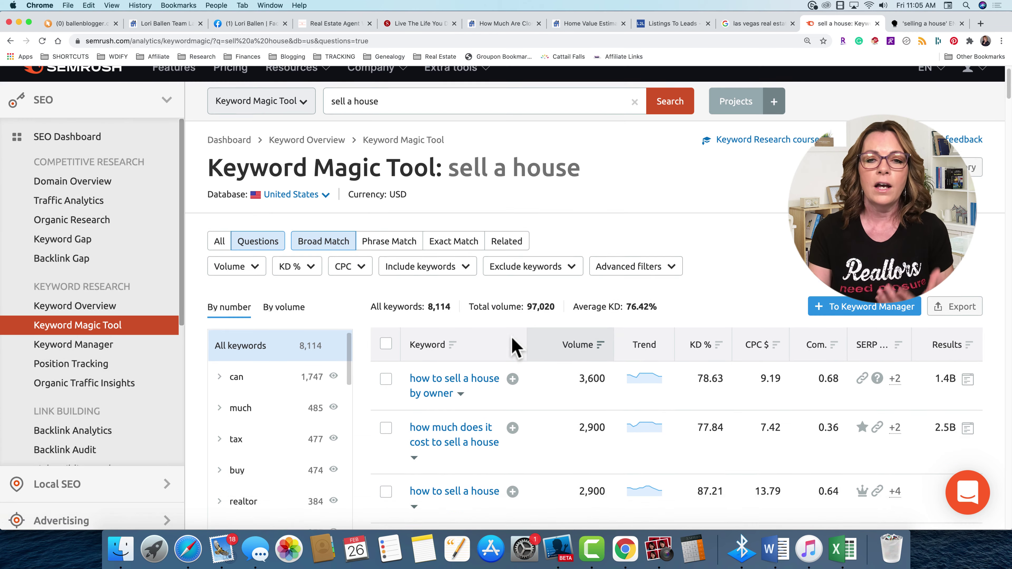
scroll(514, 344, down, 2)
scroll(514, 346, down, 3)
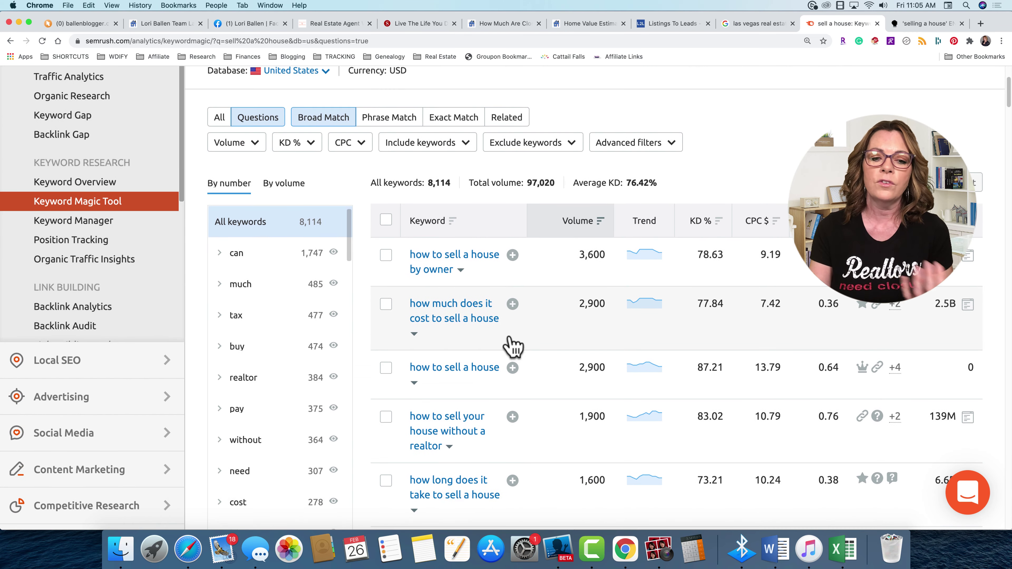
scroll(514, 346, down, 1)
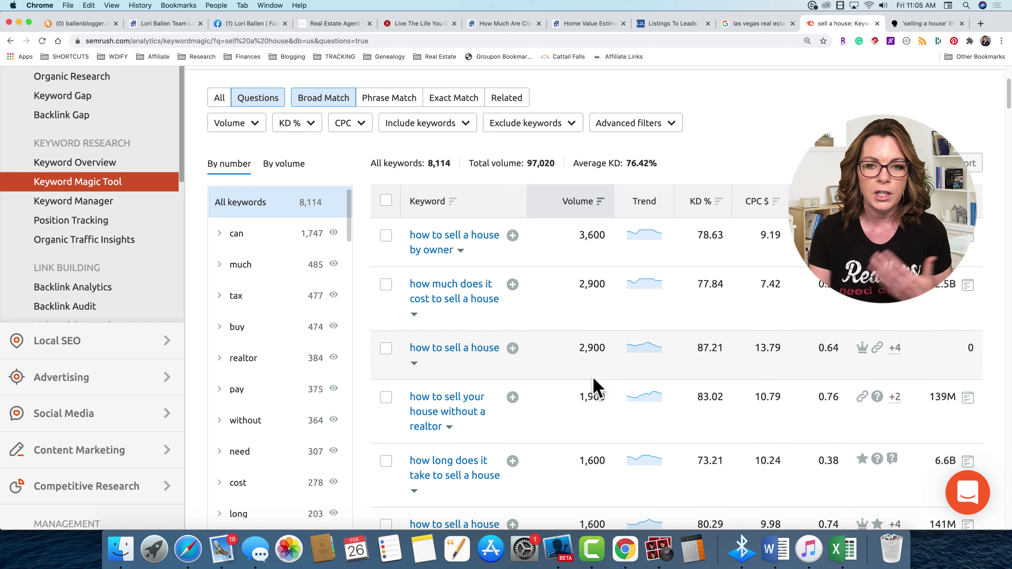
scroll(594, 382, up, 4)
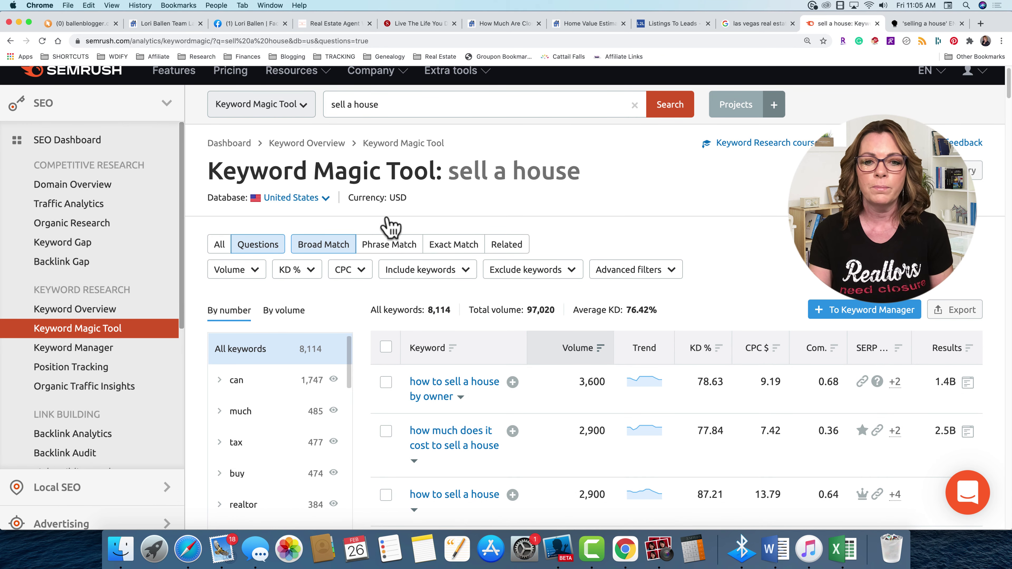
scroll(711, 259, down, 2)
scroll(712, 259, down, 4)
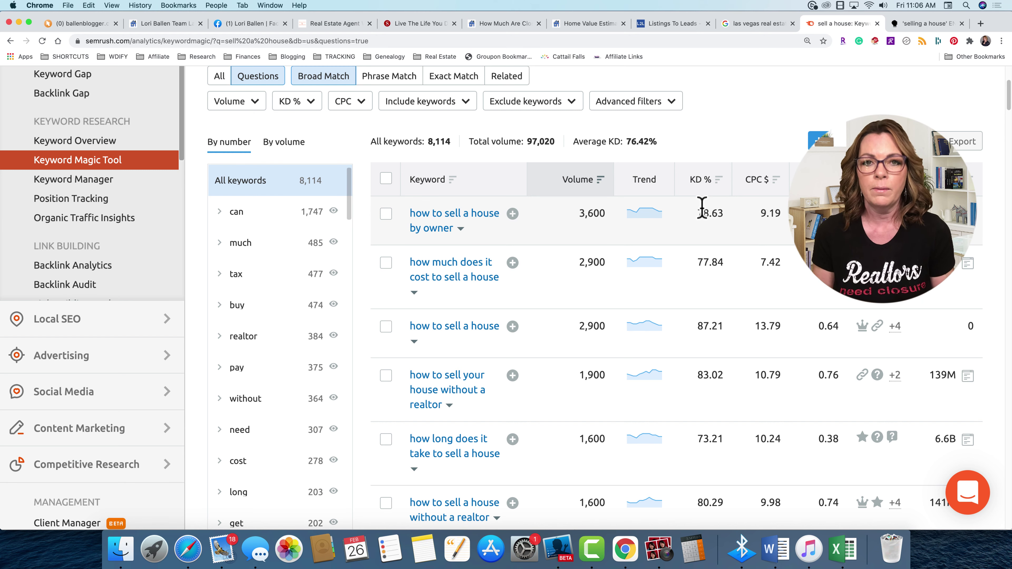
scroll(716, 219, down, 2)
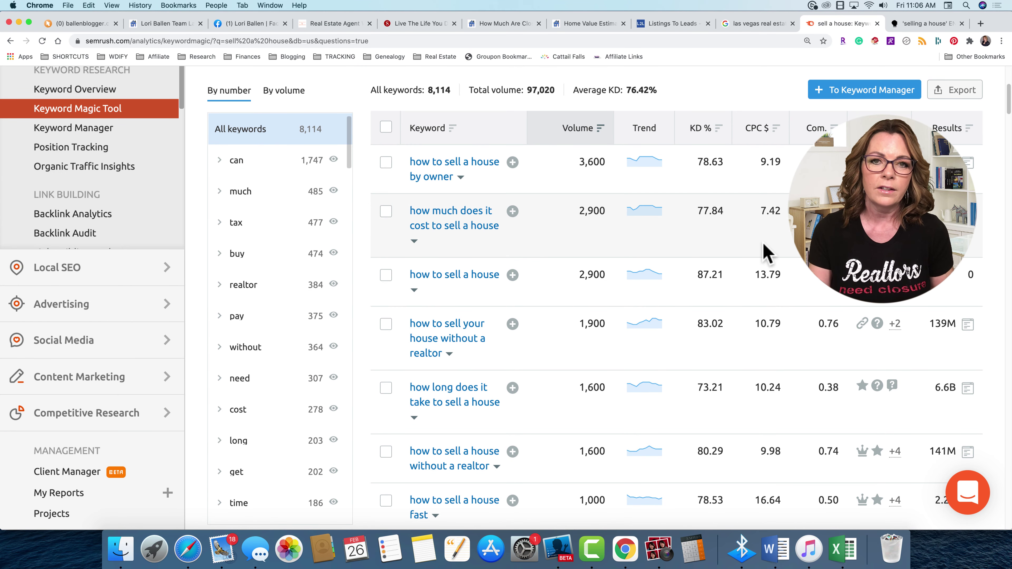
scroll(772, 262, up, 1)
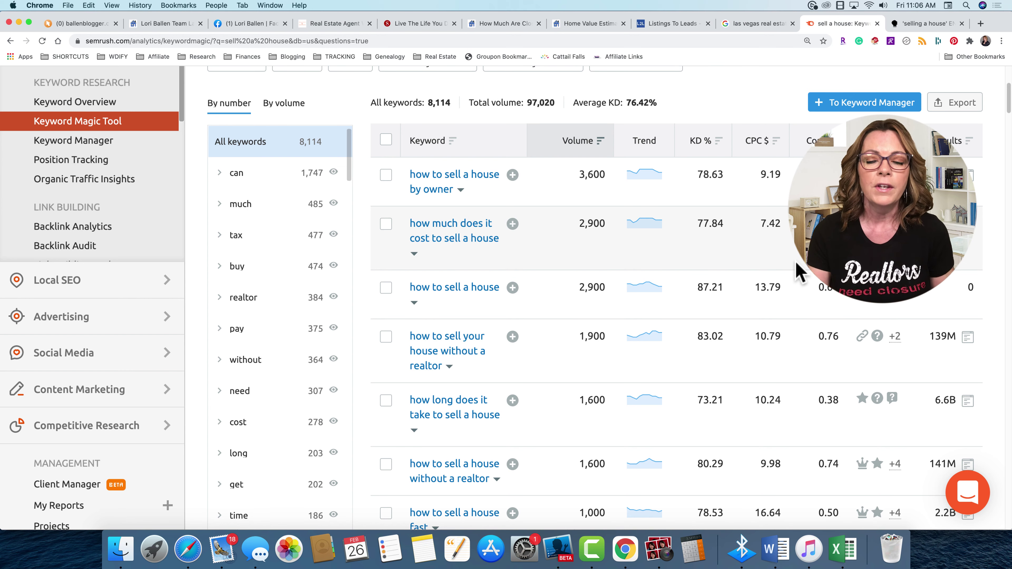
scroll(637, 311, down, 1)
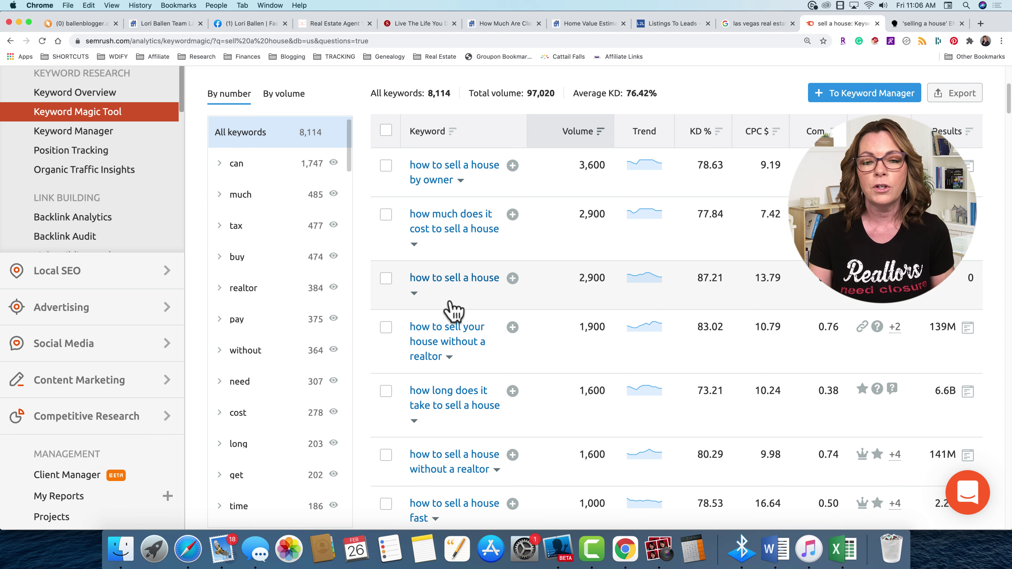
Read further down the question keywords for lower-volume topic ideas, and review the CPC values of the first entries
scroll(467, 310, down, 5)
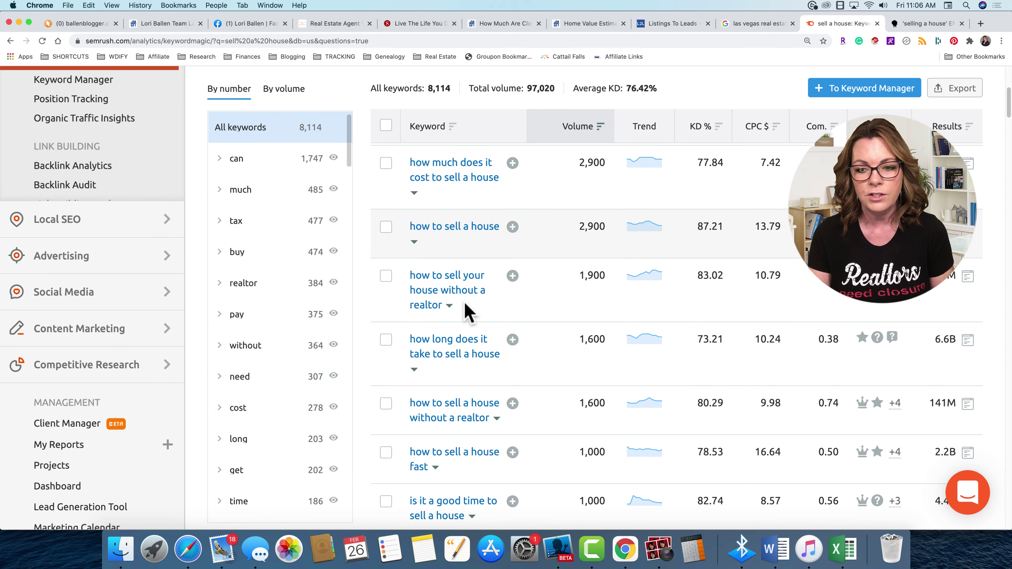
scroll(467, 310, down, 1)
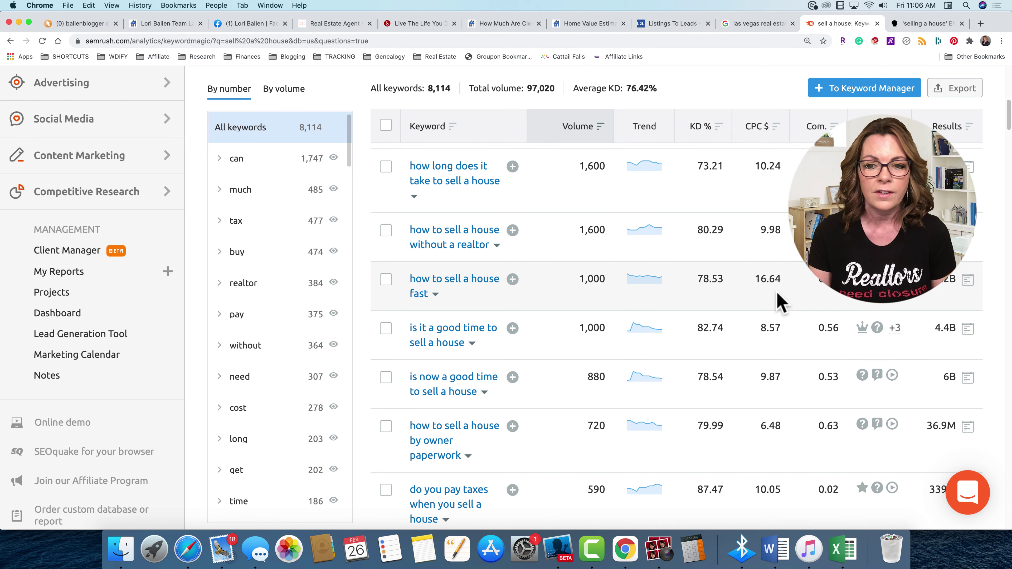
scroll(468, 305, down, 6)
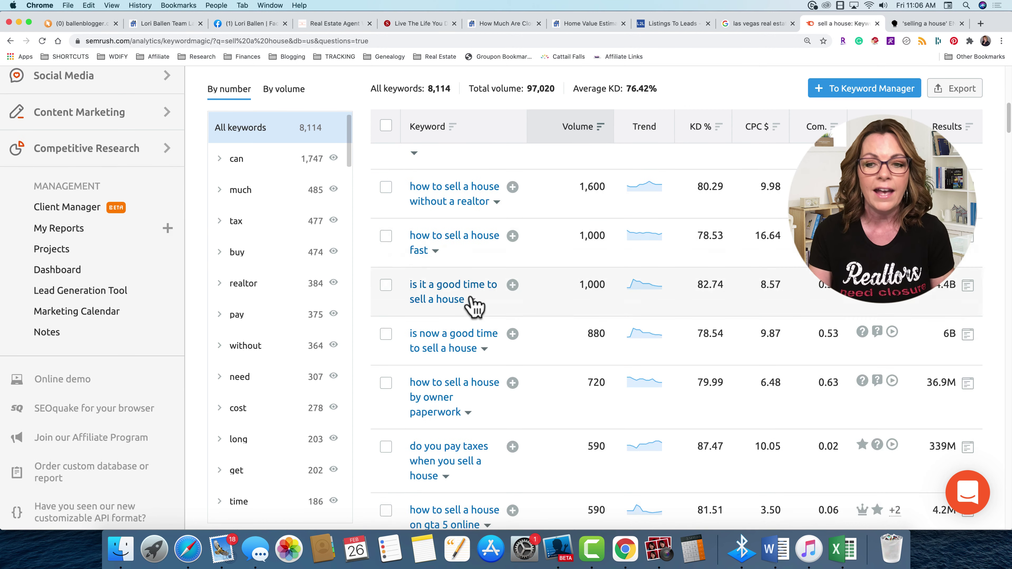
scroll(474, 308, down, 15)
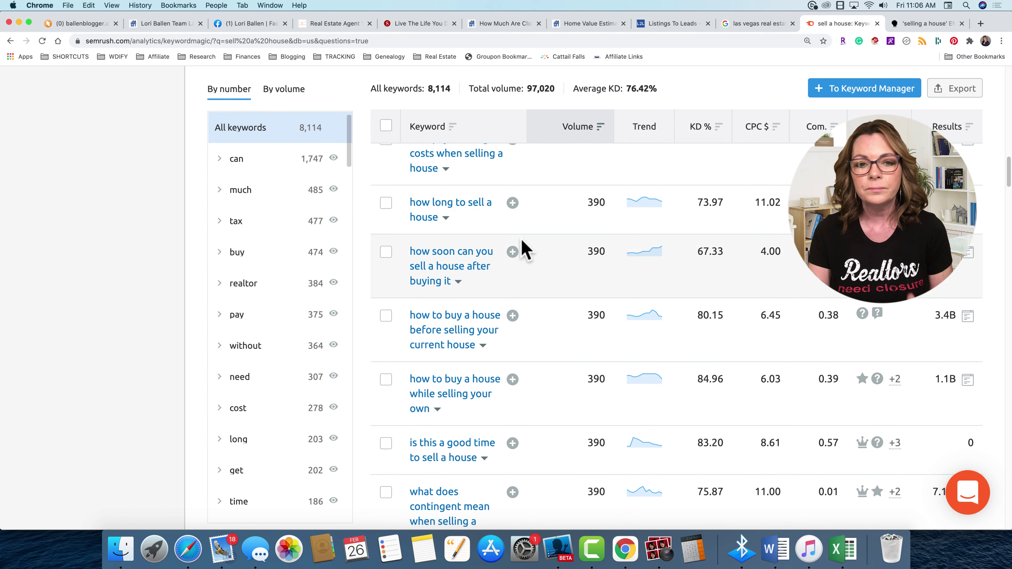
scroll(525, 249, up, 10)
scroll(526, 251, up, 15)
scroll(528, 254, down, 4)
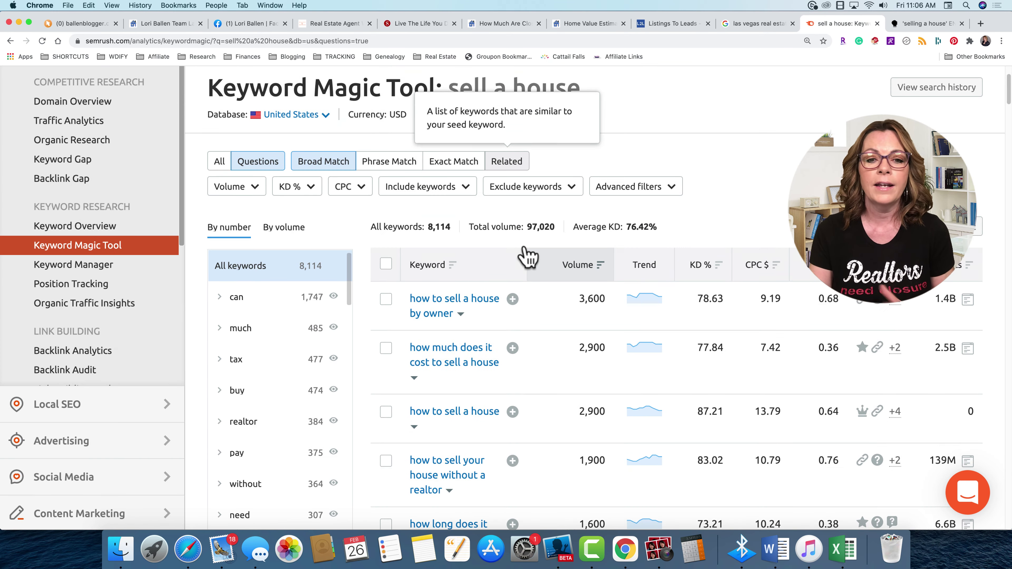
scroll(526, 252, down, 1)
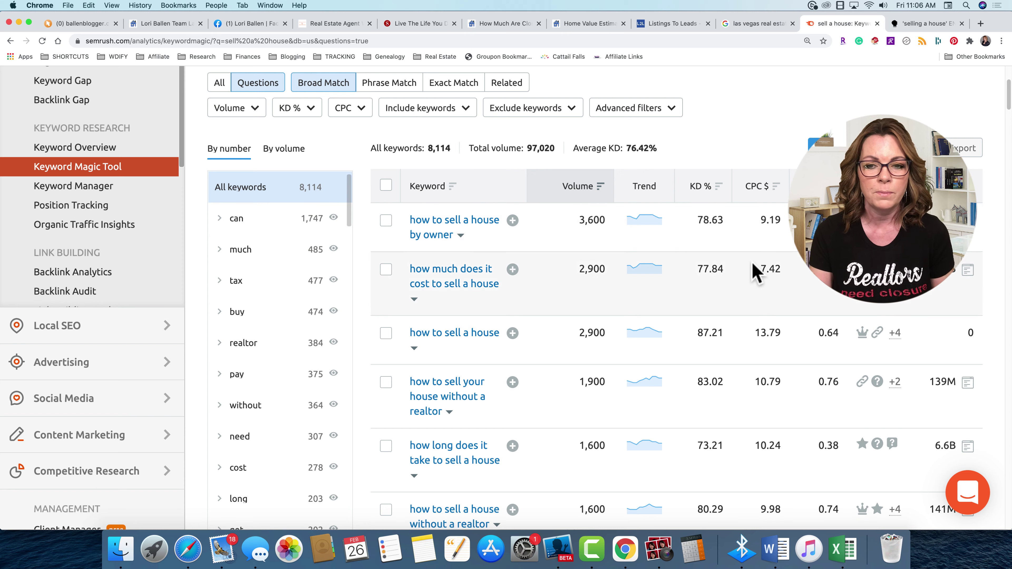
scroll(753, 267, up, 1)
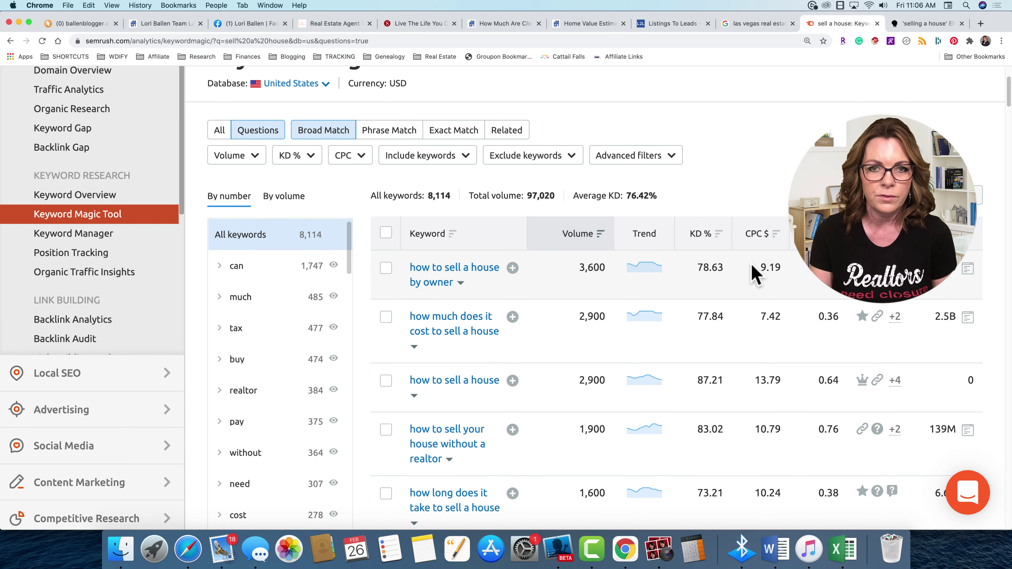
scroll(752, 264, up, 1)
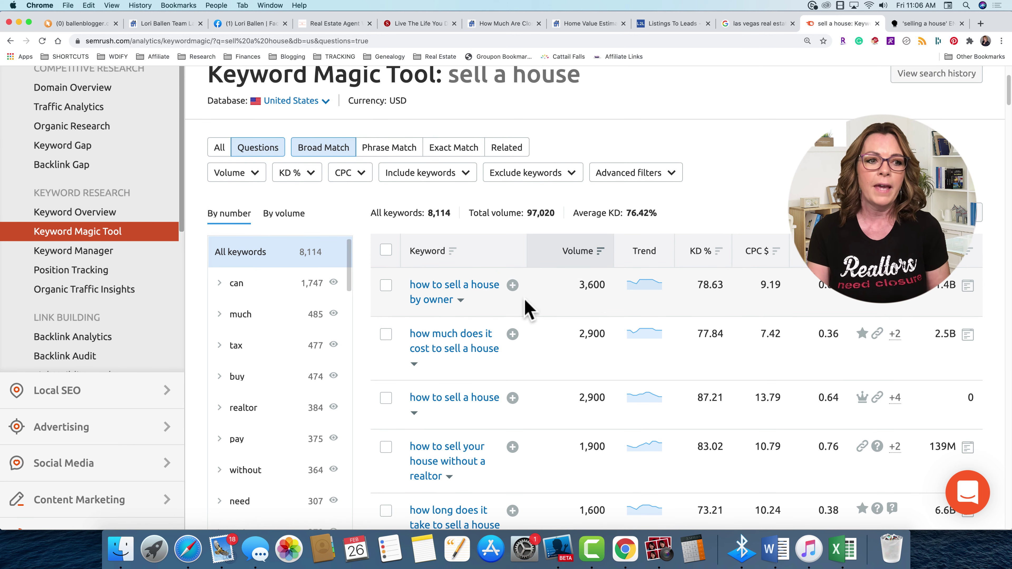
scroll(528, 309, down, 3)
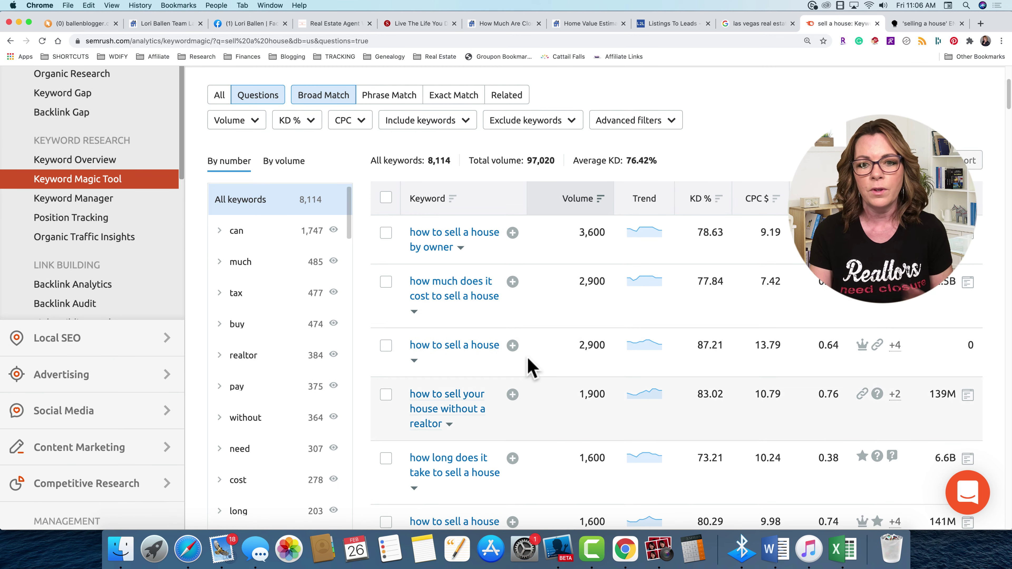
scroll(530, 368, down, 2)
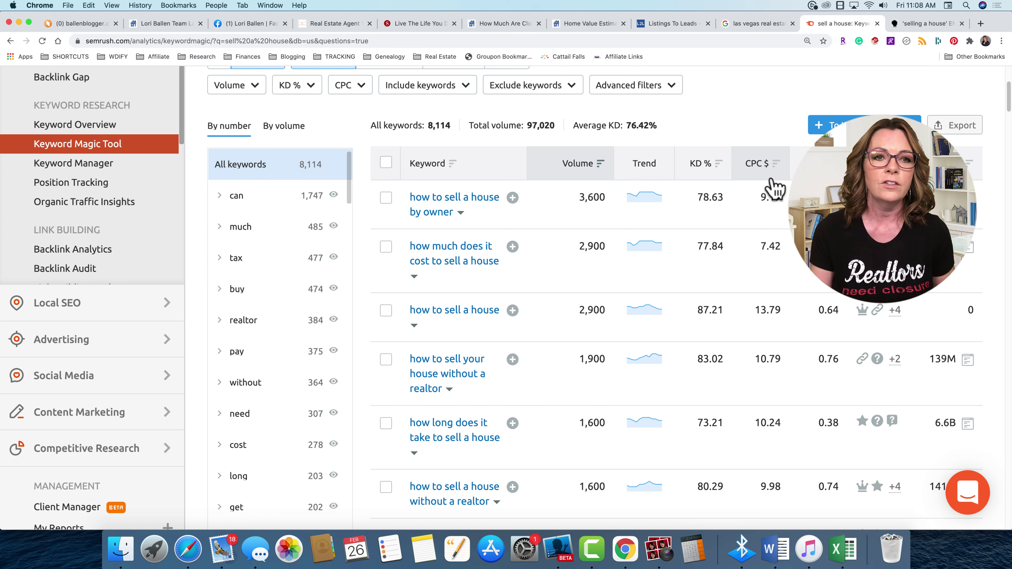
Switch to the Ballen Brands real estate website page and view its three theme samples
click(325, 25)
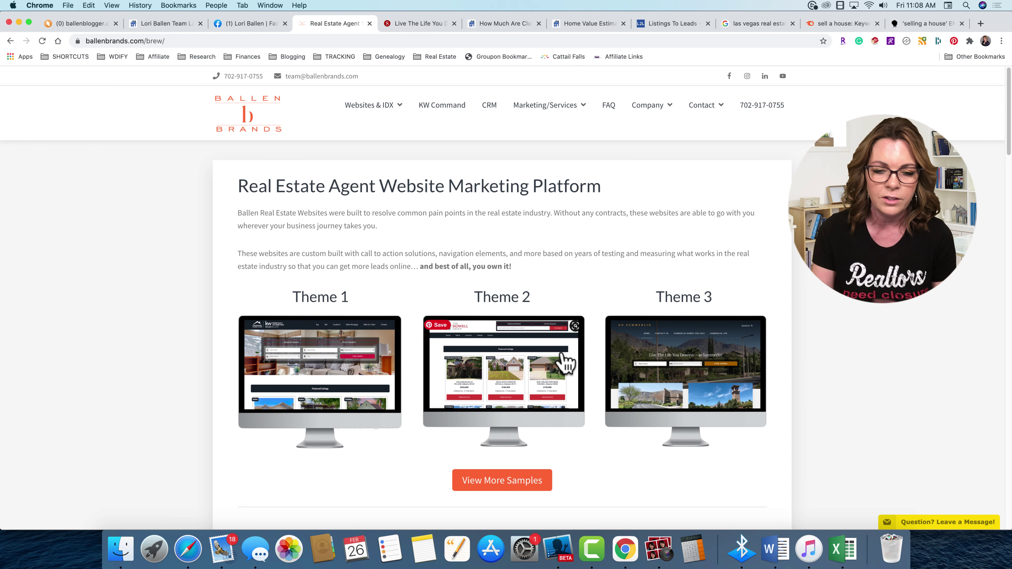
scroll(566, 361, down, 3)
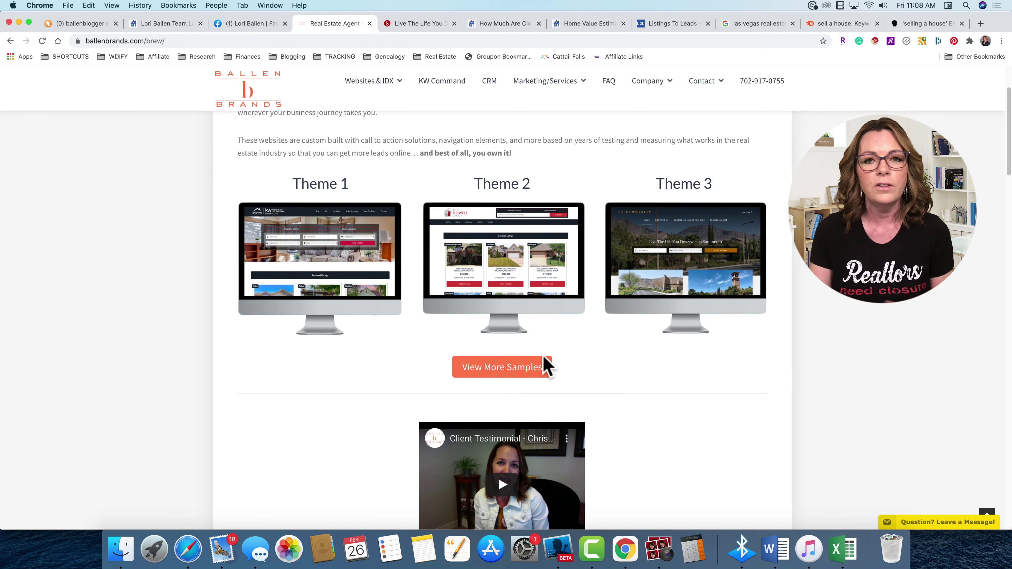